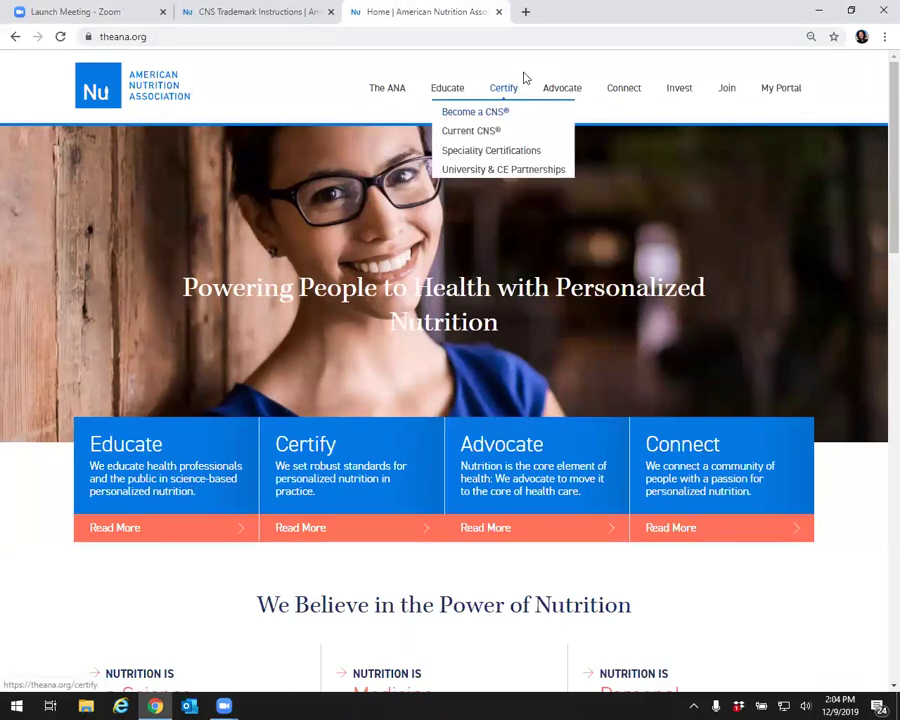
# Open the Certify page for the Board for Certification of Nutrition Specialists and its four certification areas
pyautogui.click(524, 77)
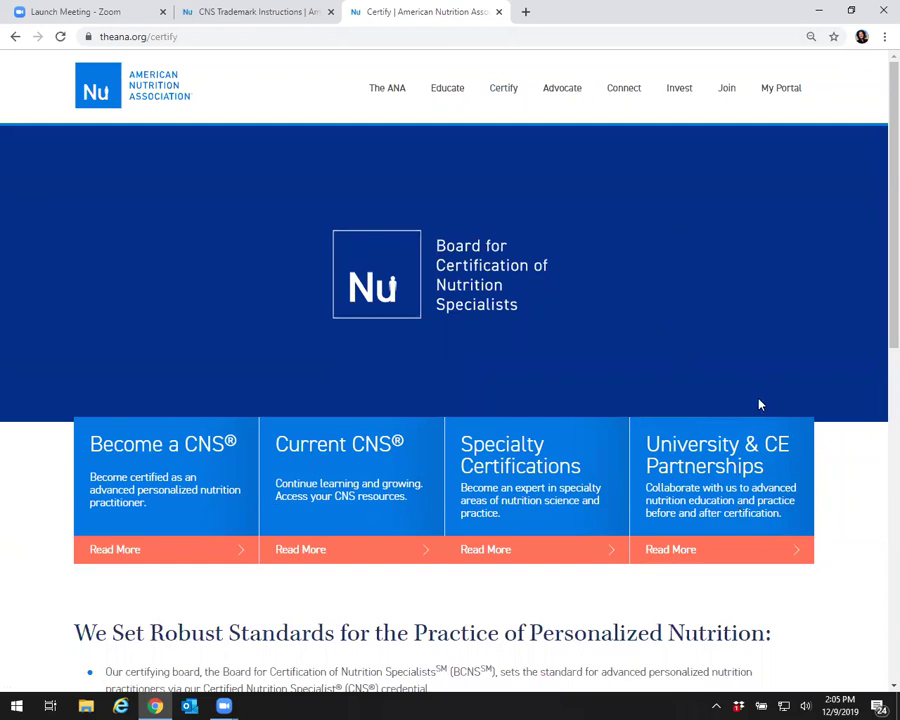
# Scroll down the Certify page to the CNS Portal section
pyautogui.scroll(-3, 757, 368)
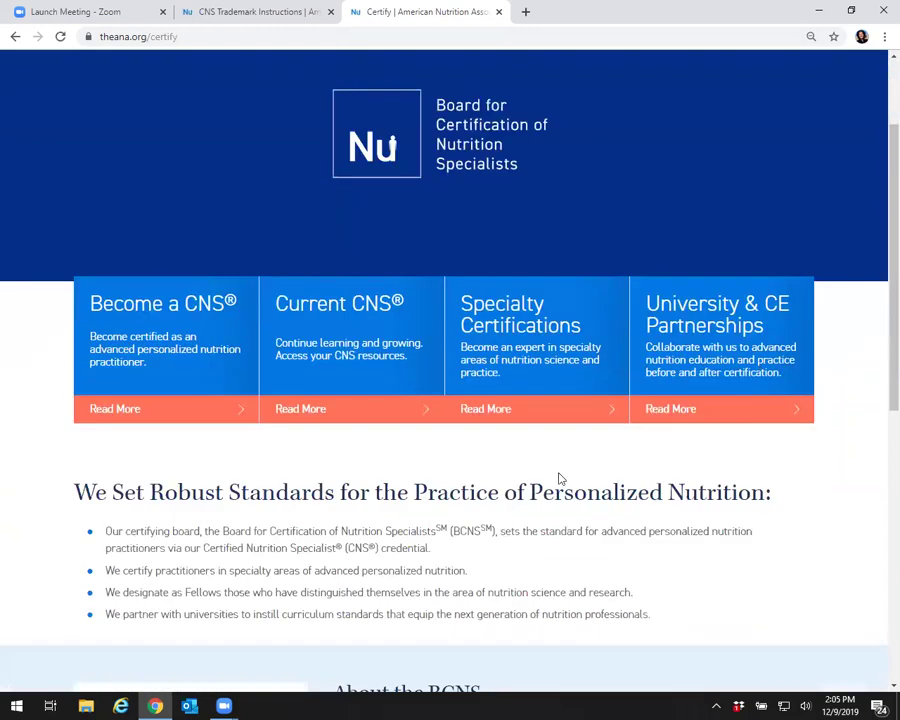
pyautogui.scroll(-2, 472, 550)
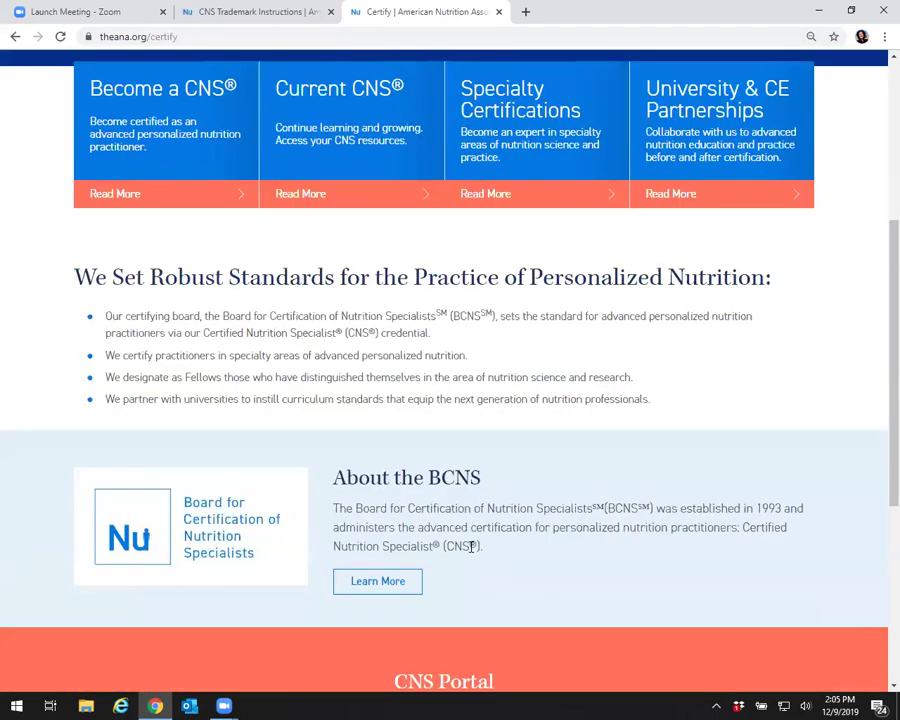
pyautogui.scroll(-2, 470, 545)
pyautogui.scroll(-1, 466, 587)
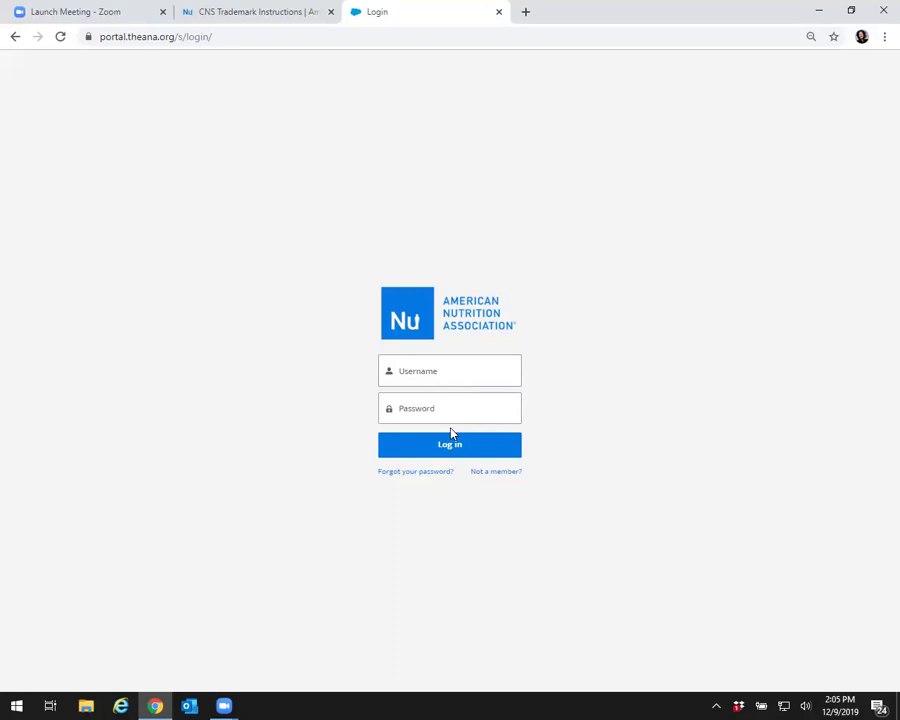
# Open the non-member registration page and review the membership tiers, from Professional Charter to Nutrition Enthusiast
pyautogui.click(496, 472)
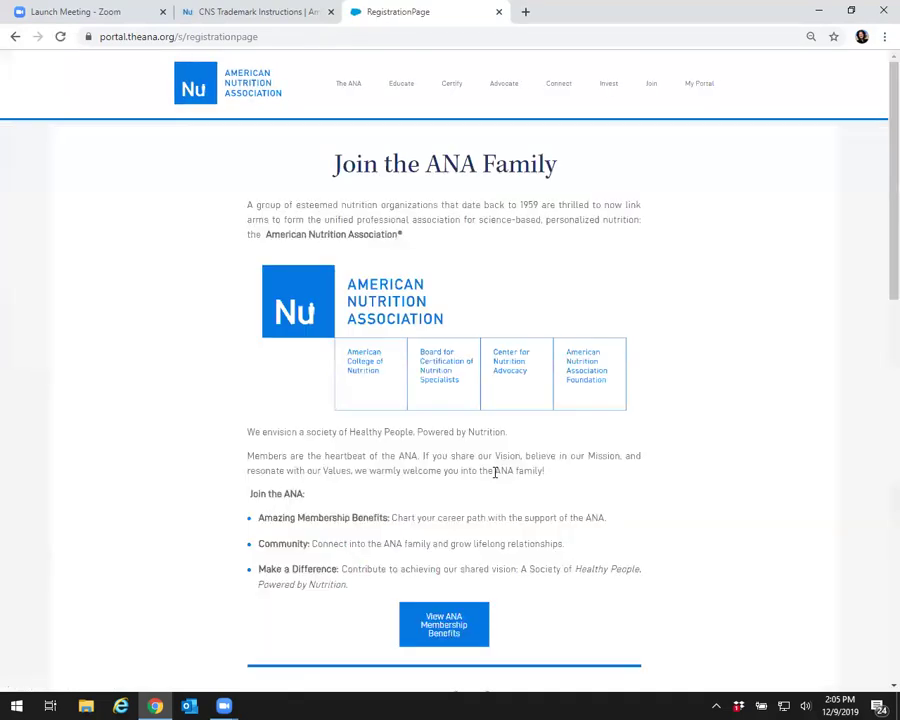
pyautogui.scroll(-3, 765, 305)
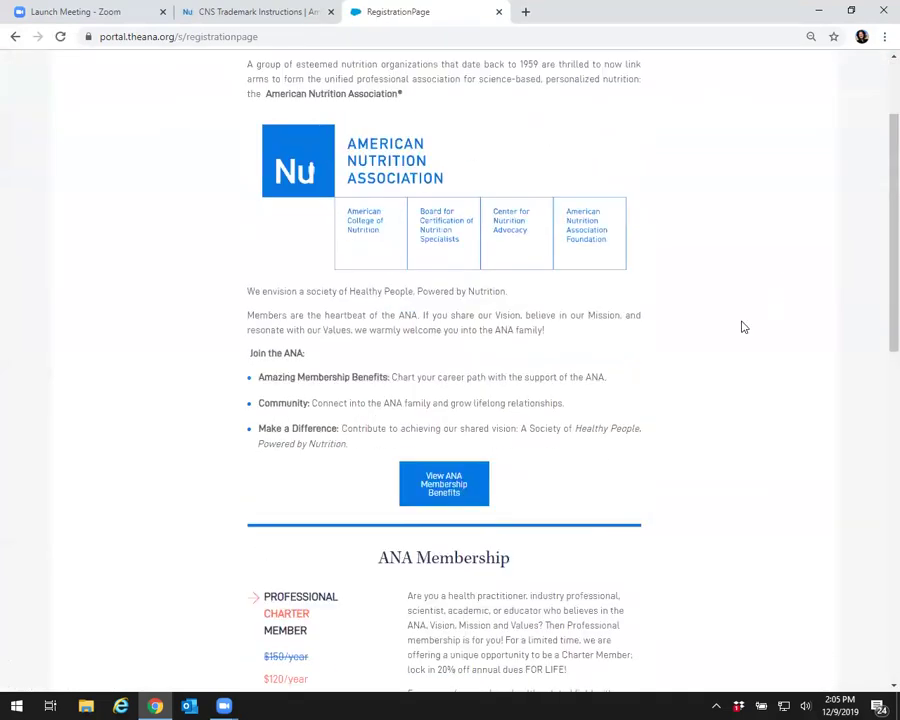
pyautogui.scroll(-3, 646, 443)
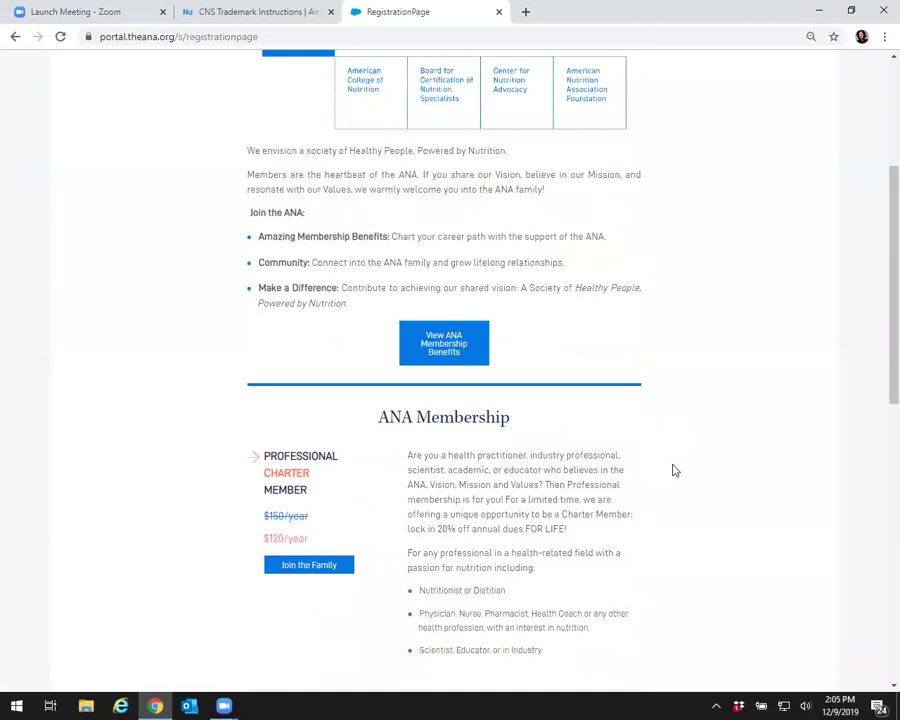
pyautogui.scroll(-2, 225, 548)
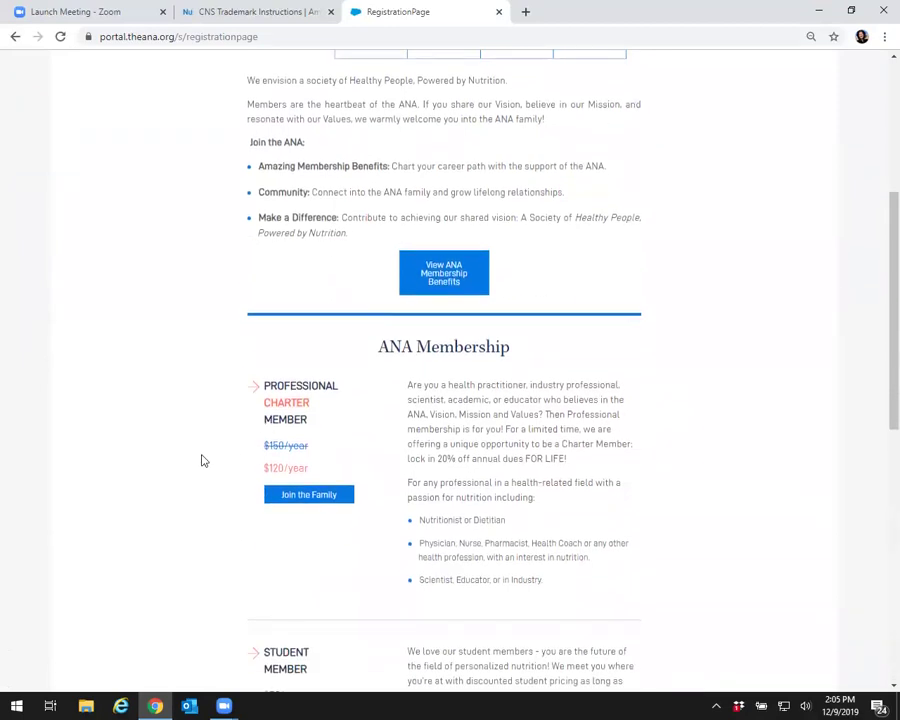
pyautogui.scroll(-5, 233, 480)
pyautogui.scroll(-3, 233, 501)
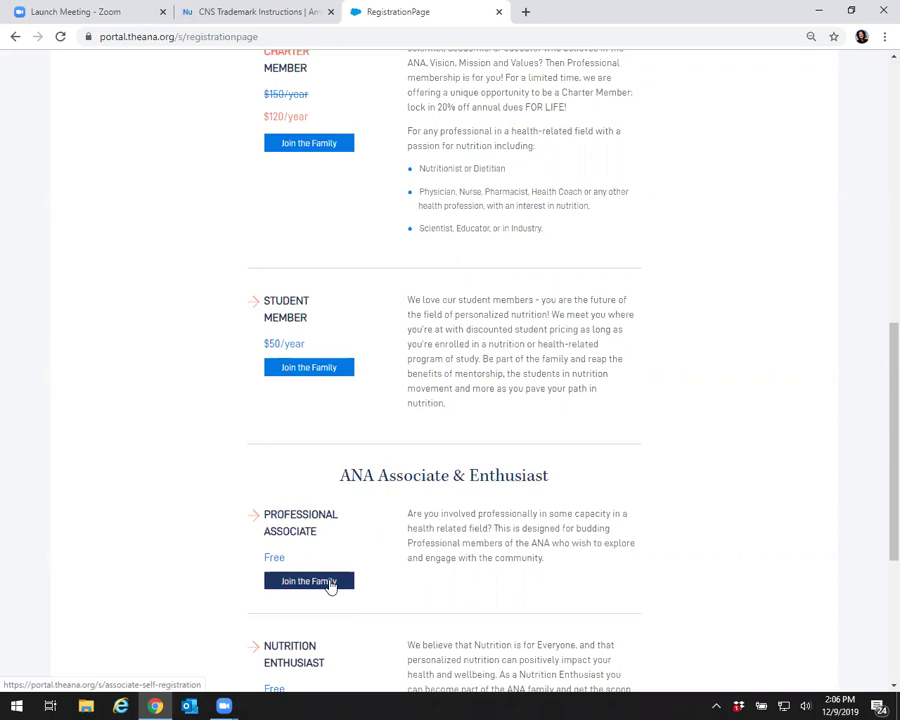
# Return to the portal login and sign in with the member's username and password
pyautogui.click(14, 36)
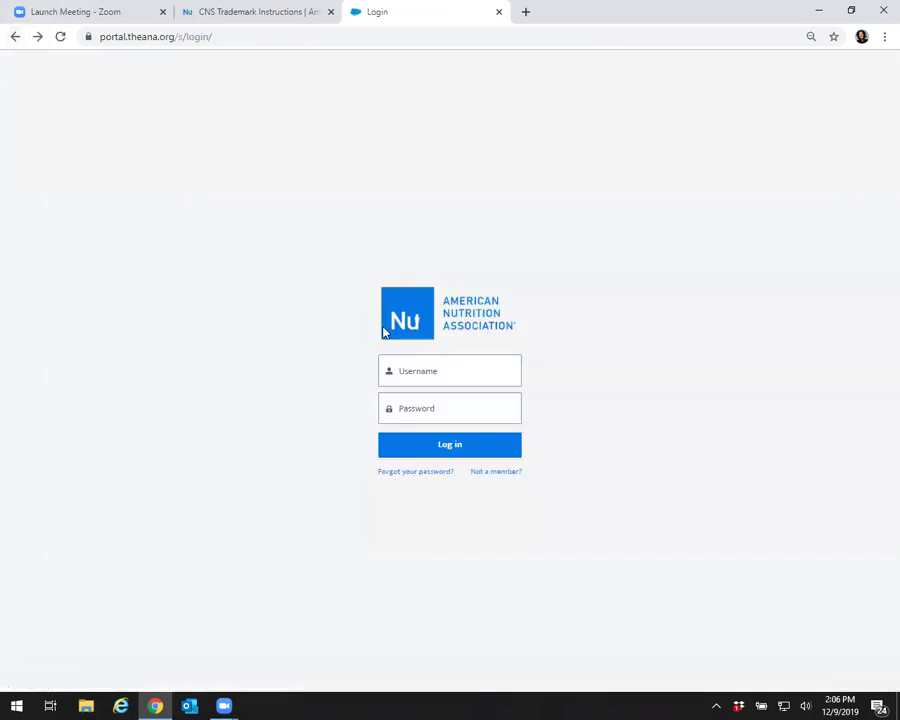
pyautogui.click(431, 368)
pyautogui.press('Tab')
pyautogui.write('*')
pyautogui.write('*********')
pyautogui.write('*')
pyautogui.click(441, 449)
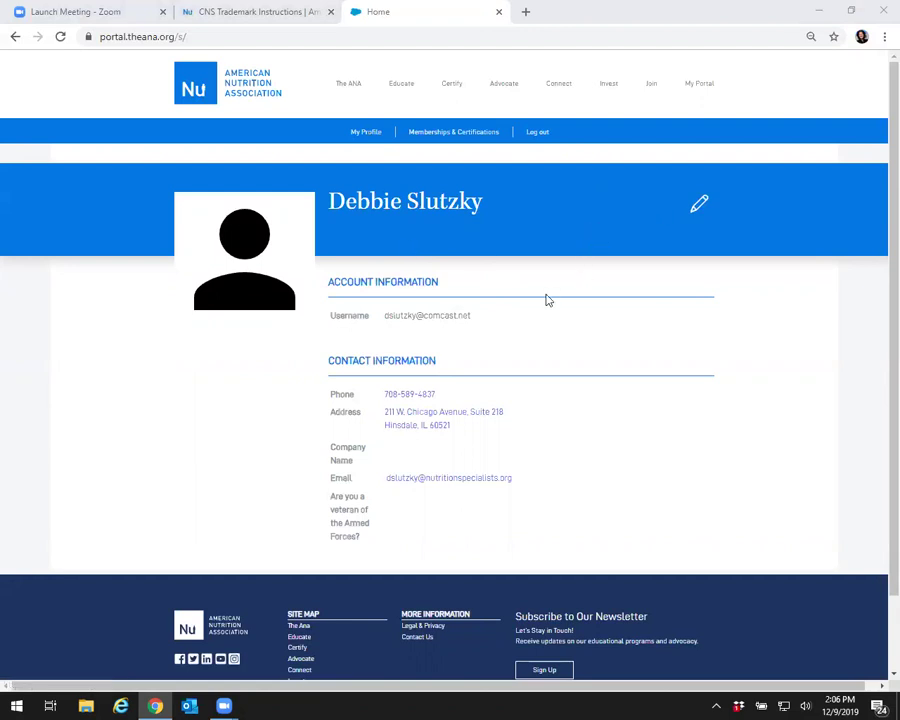
# Open the Edit my Profile page with the account and contact fields
pyautogui.click(699, 206)
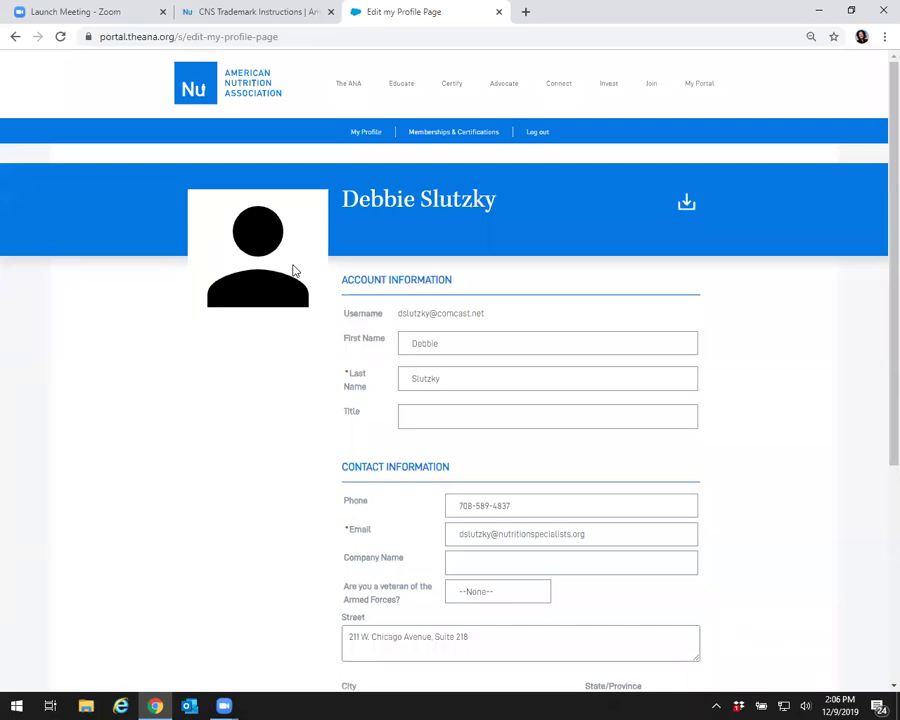
# Show the Nutrition Enthusiast membership and the CNS certification expiring Dec 31, 2024
pyautogui.click(466, 134)
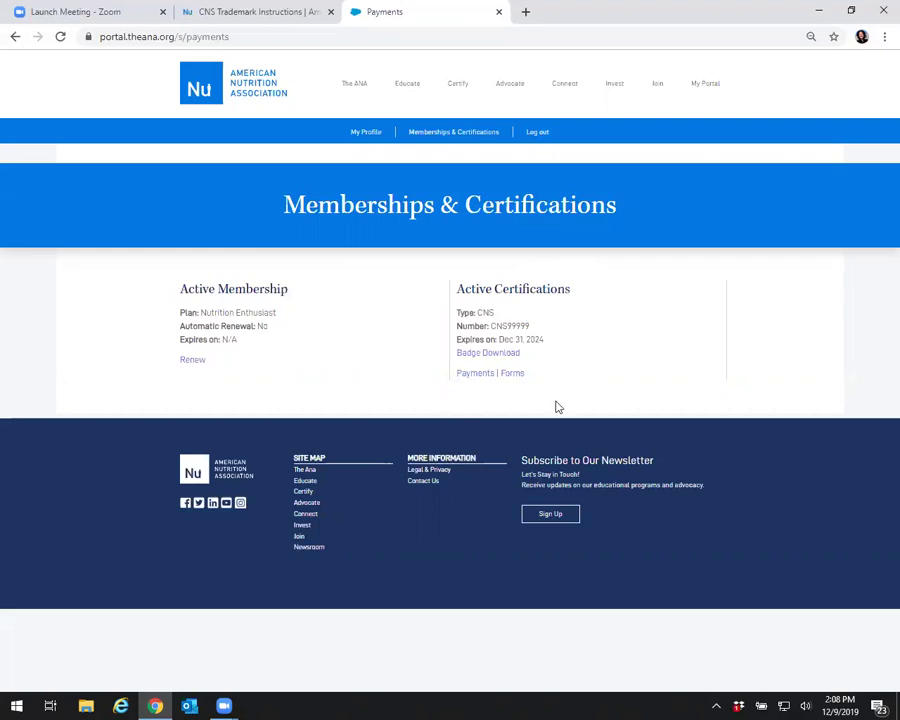
# View the CNS badge image and its save options, then return to Memberships & Certifications
pyautogui.click(497, 357)
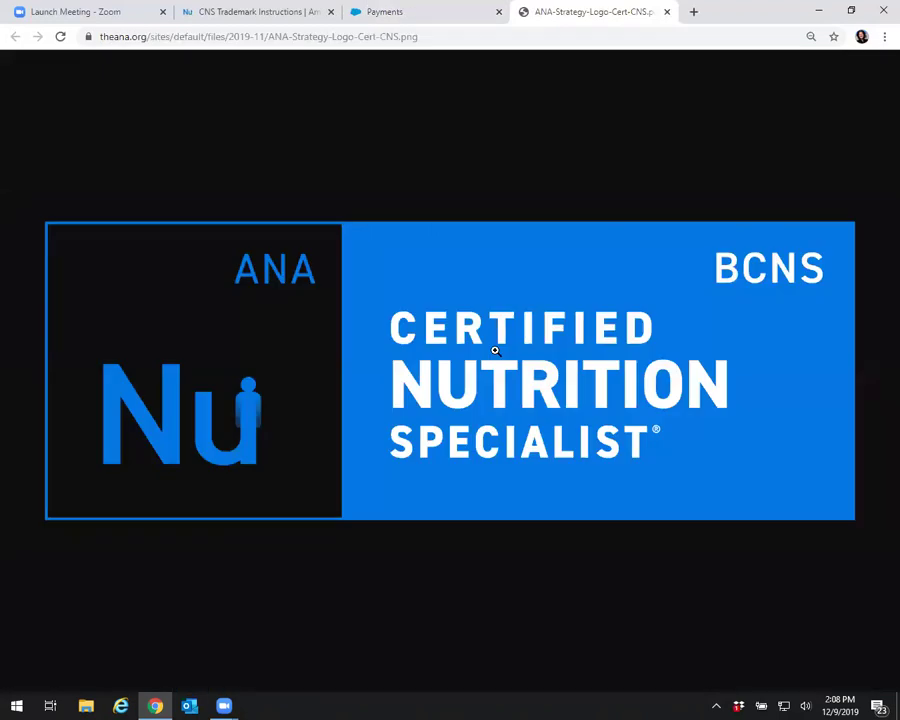
pyautogui.rightClick(497, 354)
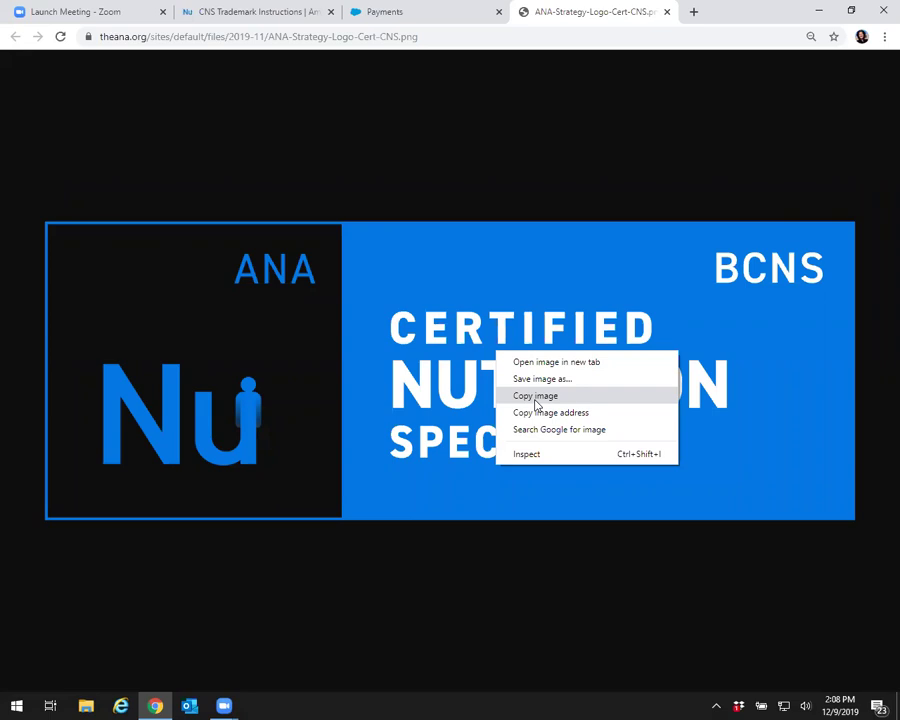
pyautogui.click(230, 13)
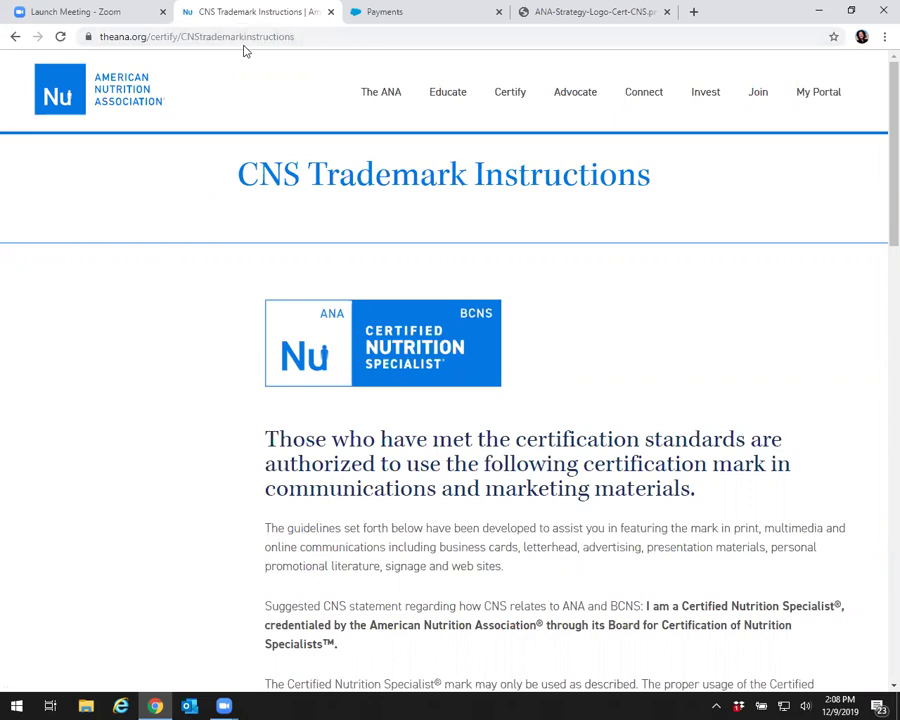
pyautogui.click(364, 11)
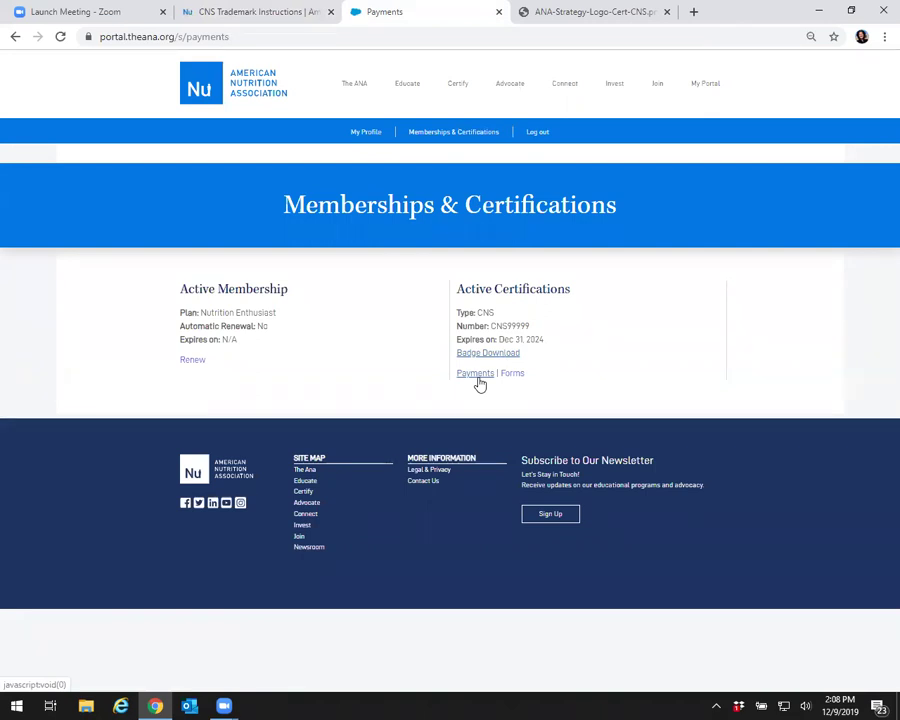
pyautogui.click(476, 374)
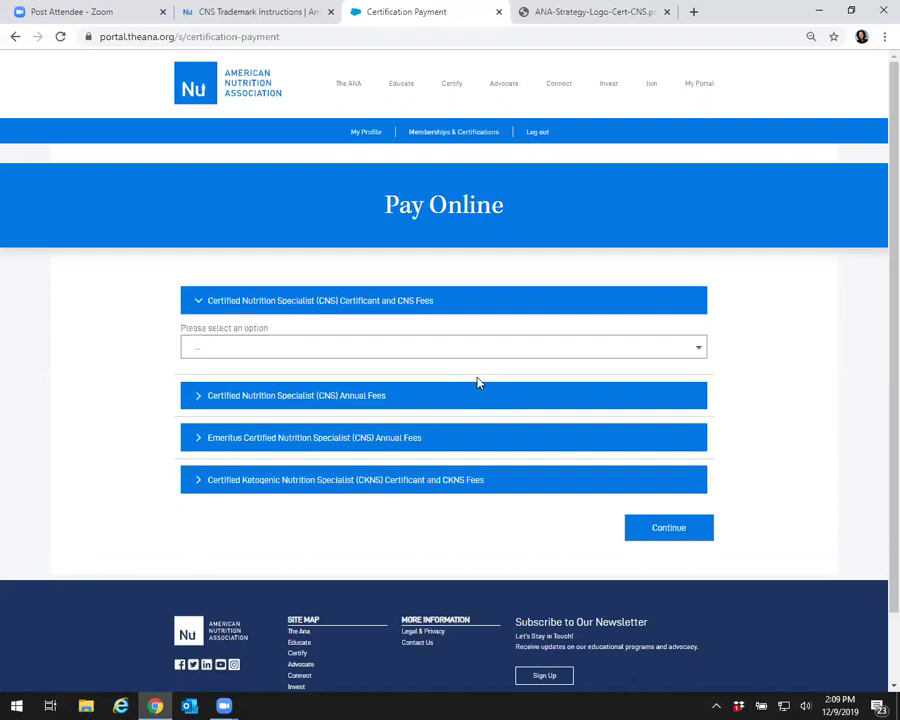
pyautogui.click(424, 440)
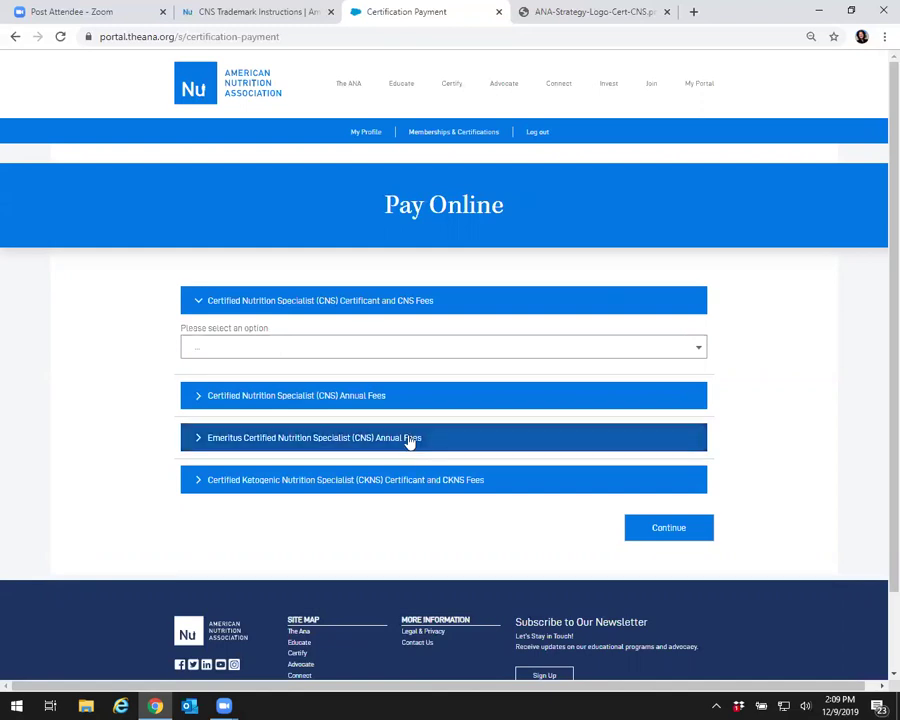
pyautogui.click(422, 398)
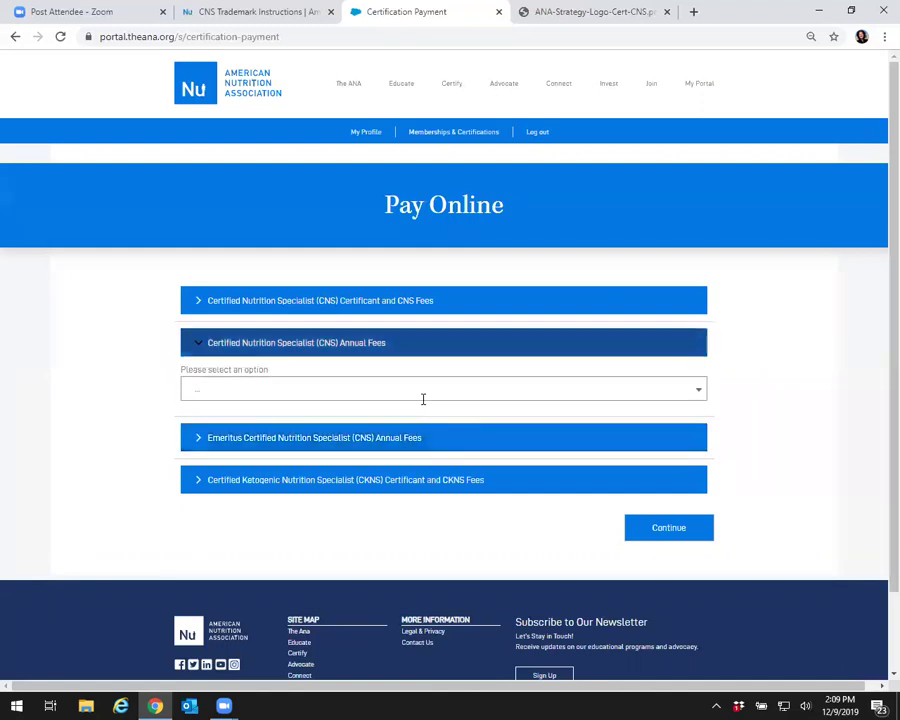
pyautogui.click(697, 386)
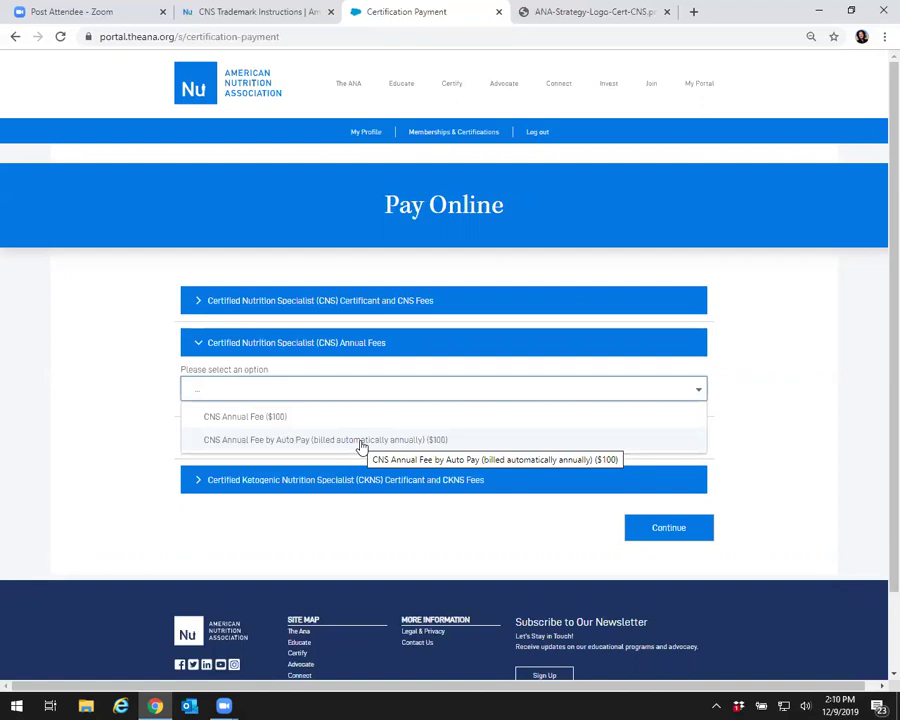
pyautogui.click(398, 346)
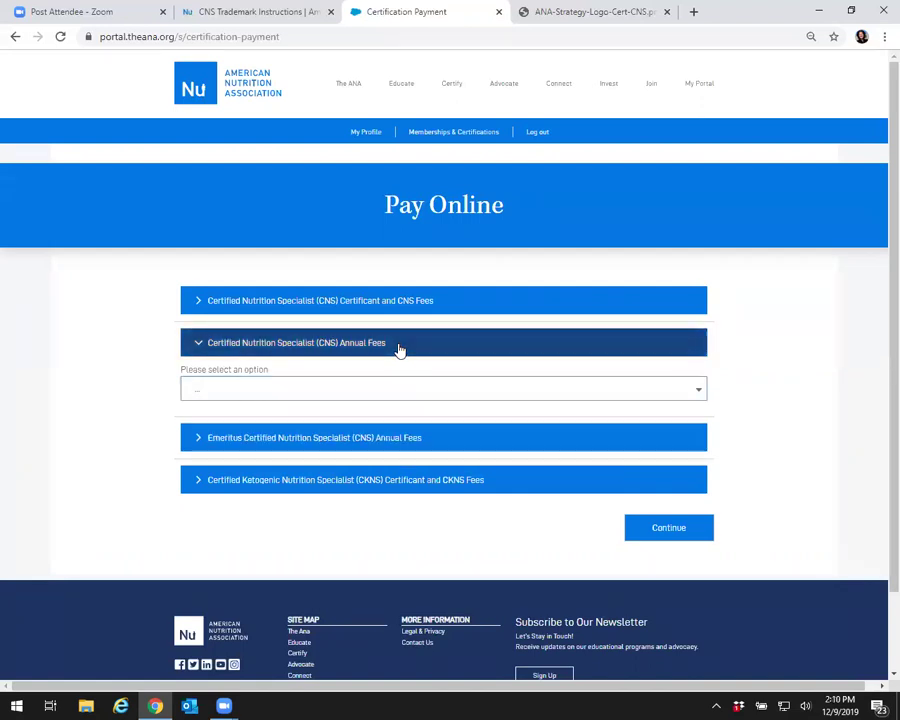
pyautogui.click(692, 388)
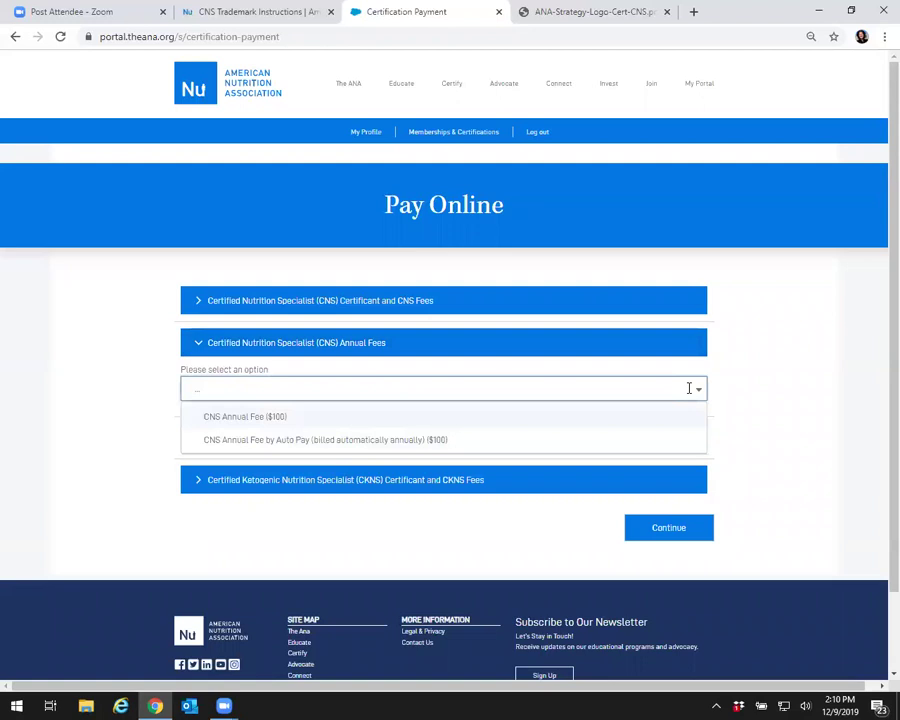
pyautogui.click(741, 357)
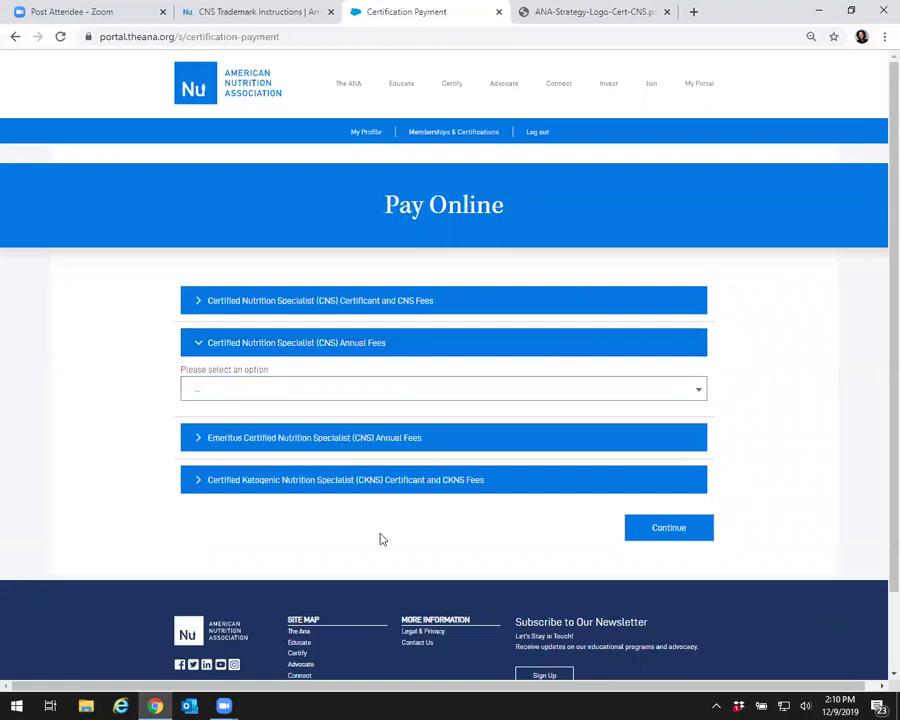
pyautogui.click(420, 440)
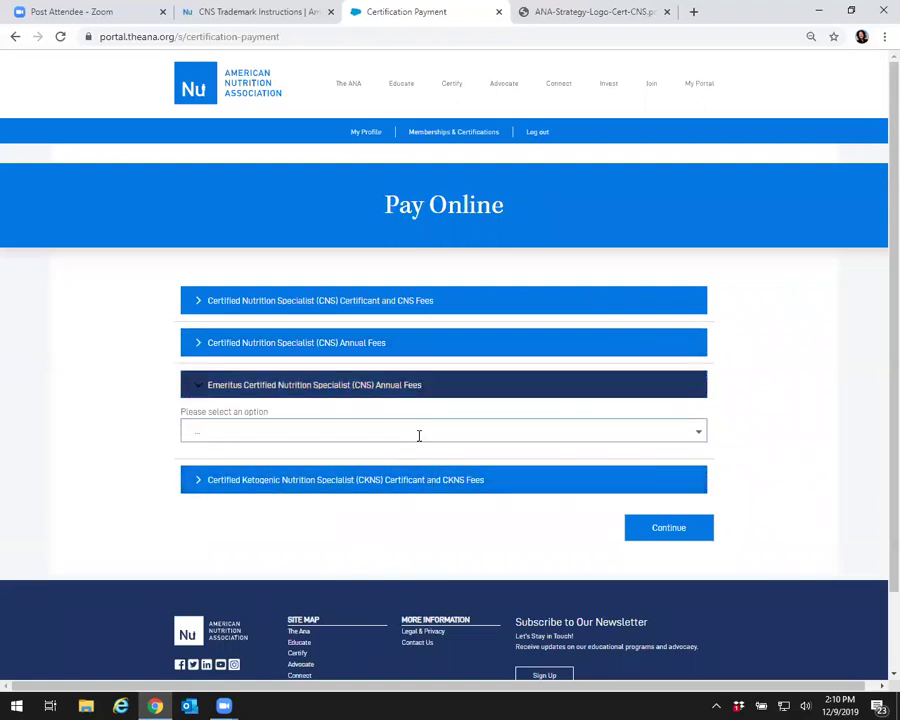
pyautogui.click(652, 431)
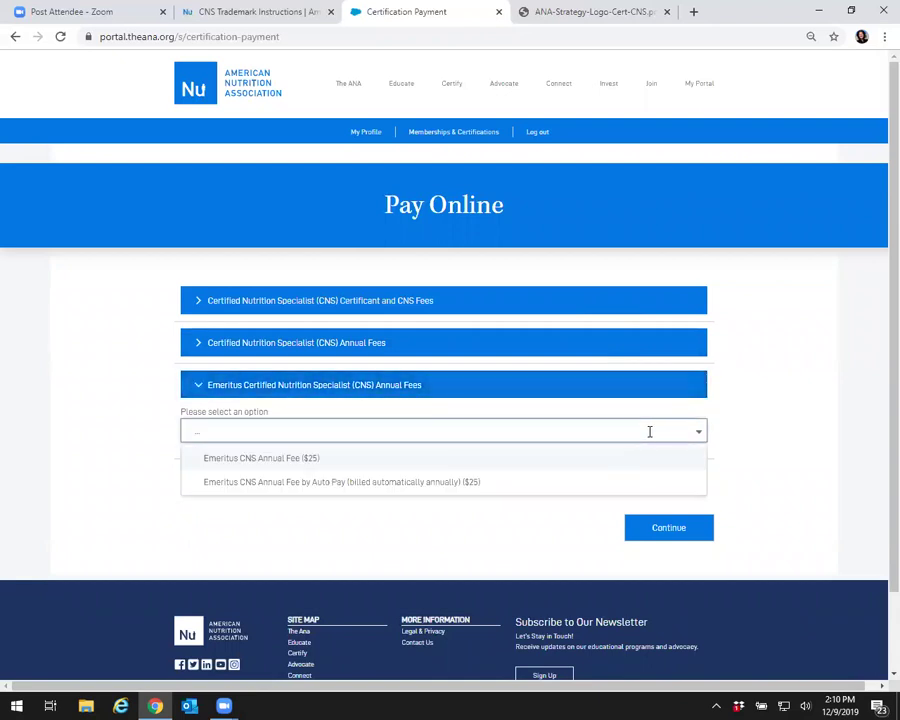
pyautogui.click(438, 303)
pyautogui.click(684, 346)
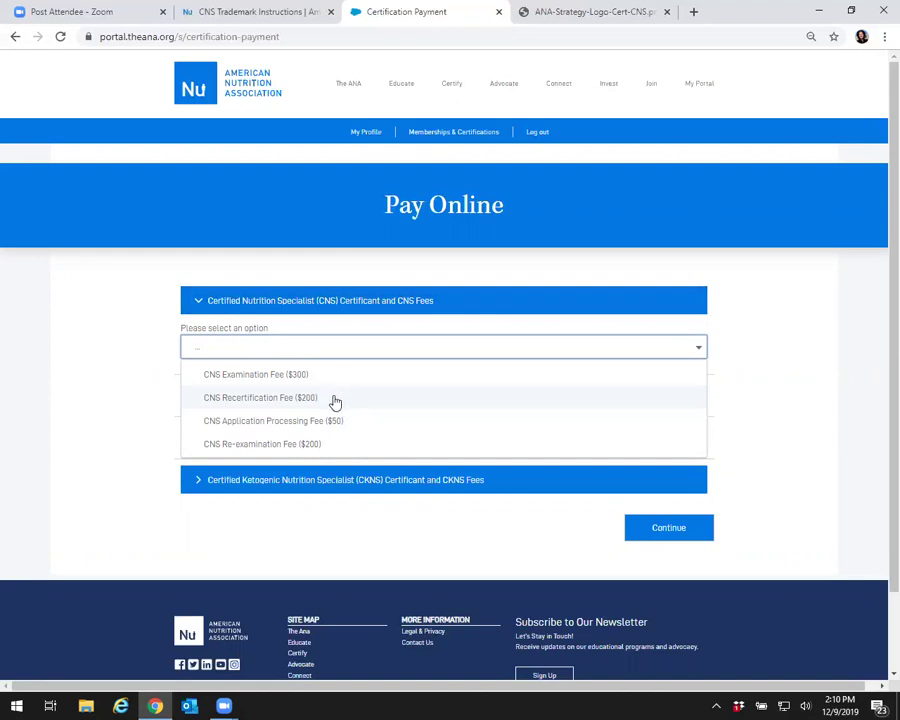
pyautogui.click(745, 342)
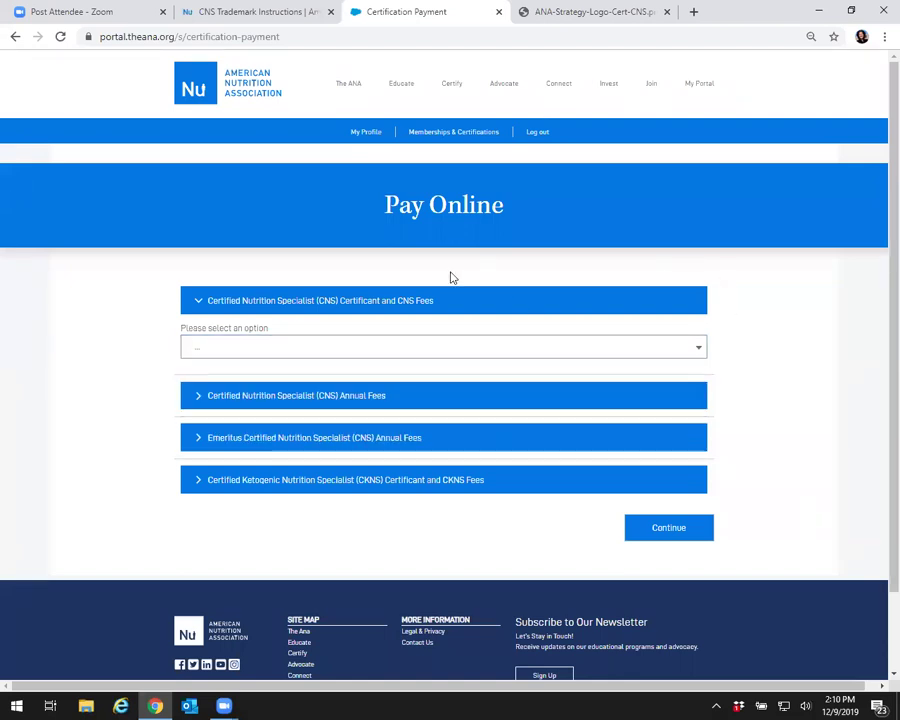
# Go to the Certificant & Candidate Forms page and expand the Select Form list
pyautogui.click(467, 141)
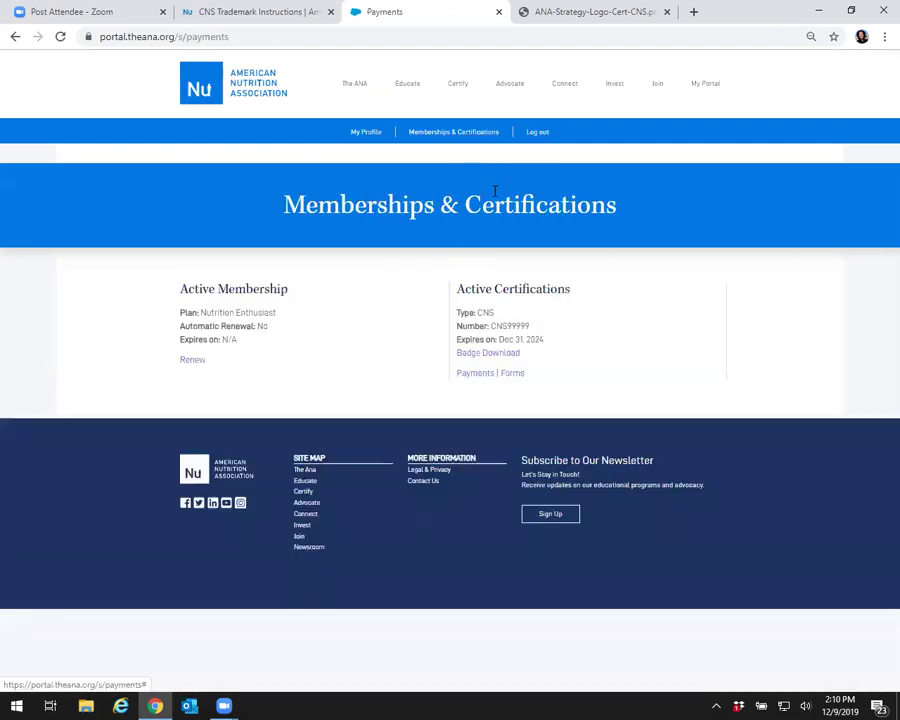
pyautogui.click(512, 375)
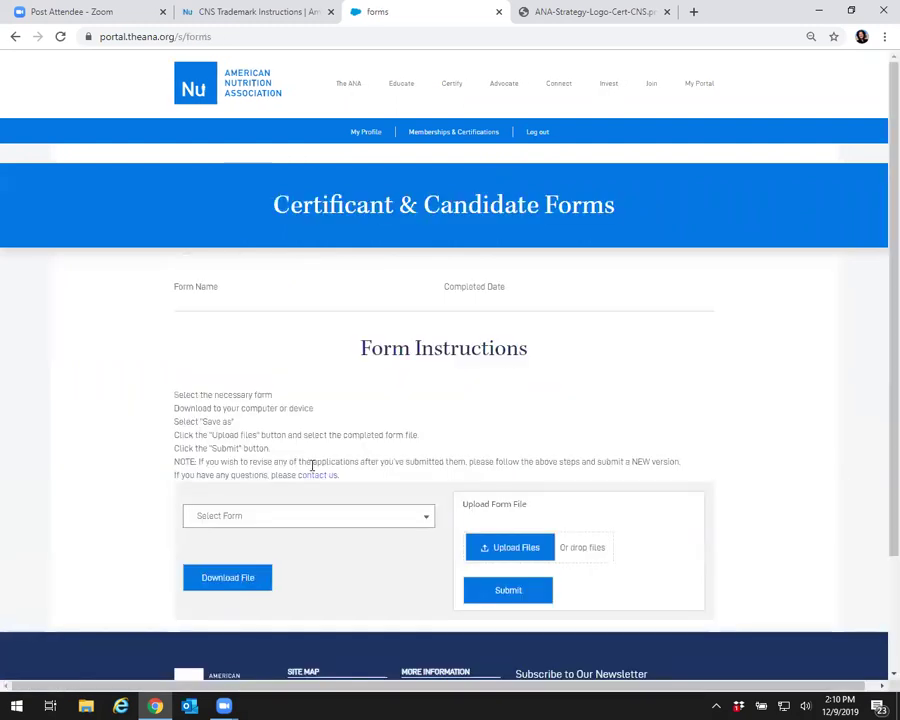
pyautogui.scroll(-1, 432, 485)
pyautogui.click(430, 448)
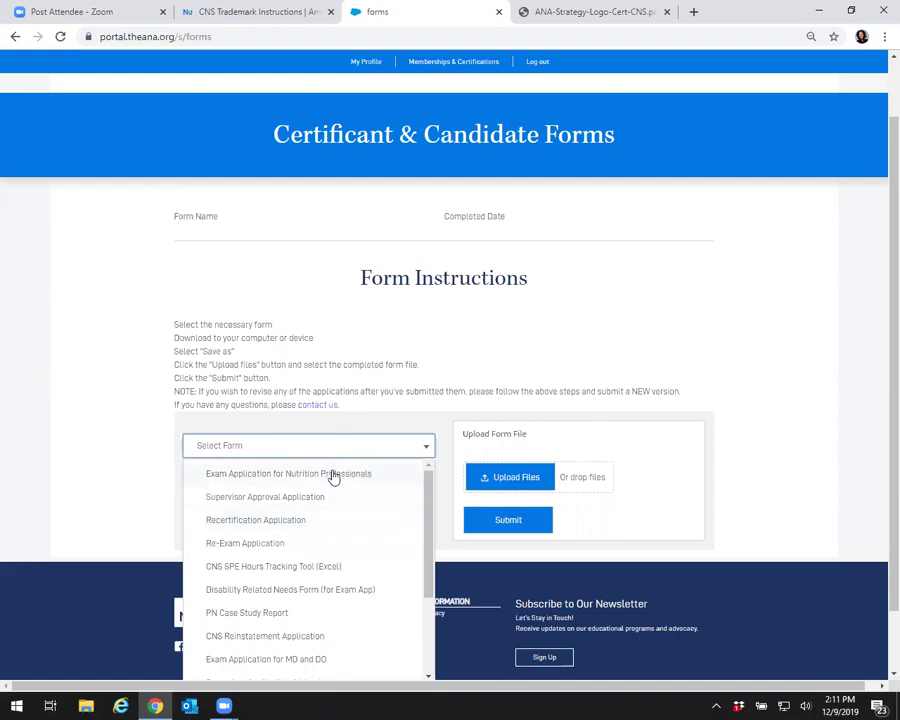
# Open the Exam Application for Nutrition Professionals PDF and browse to the Desktop to save it
pyautogui.click(333, 476)
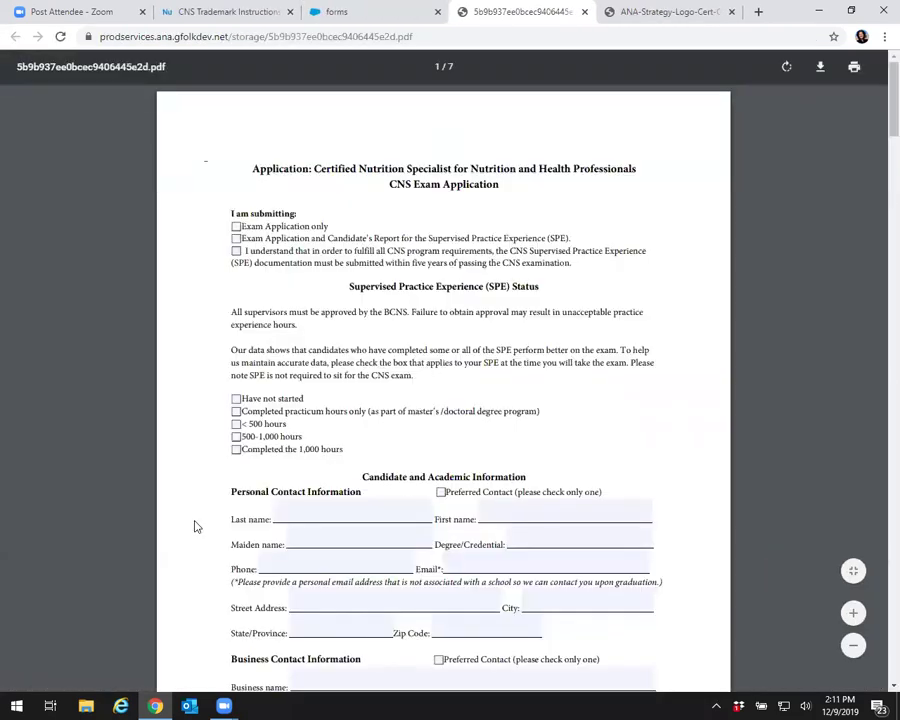
pyautogui.click(821, 67)
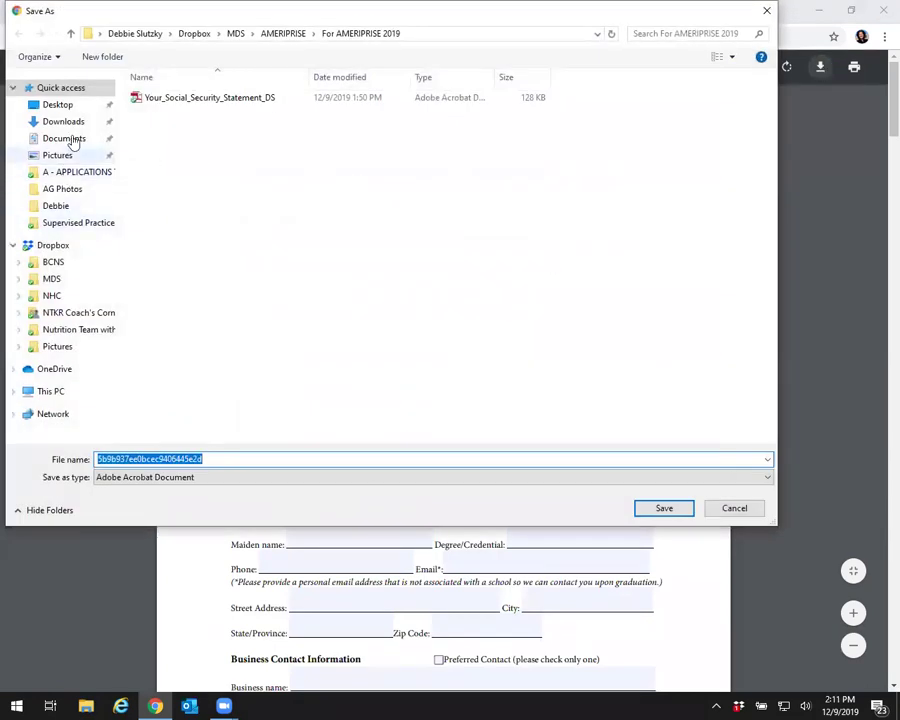
pyautogui.click(62, 105)
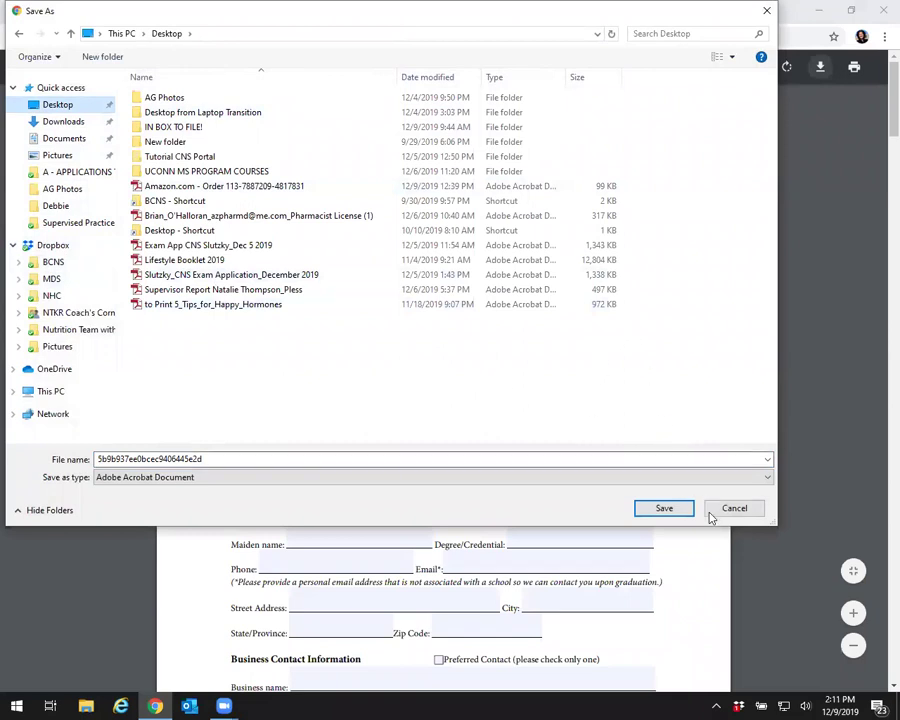
pyautogui.click(261, 275)
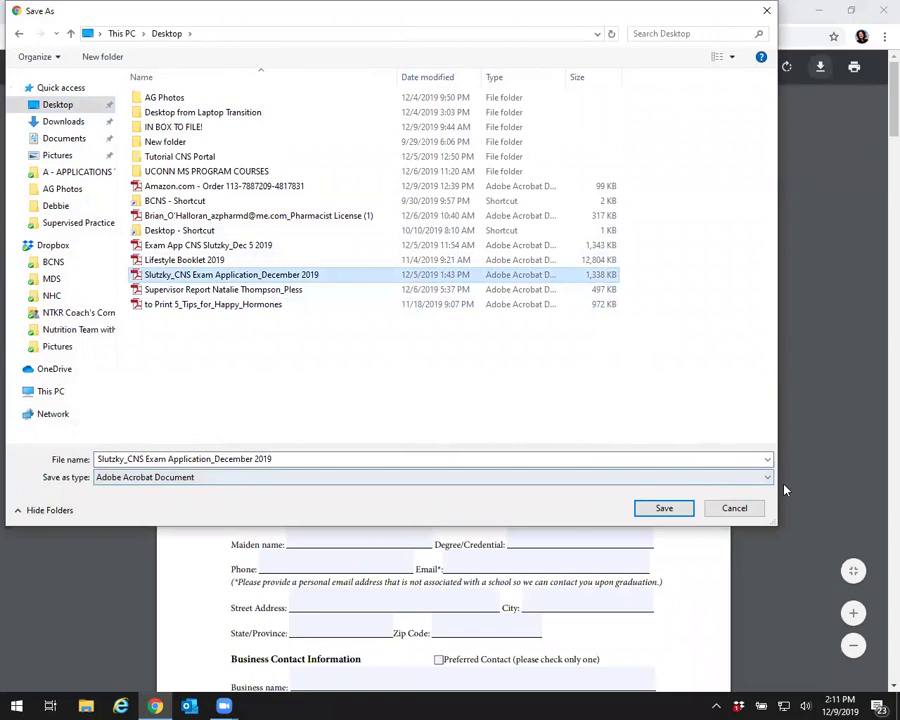
pyautogui.click(737, 511)
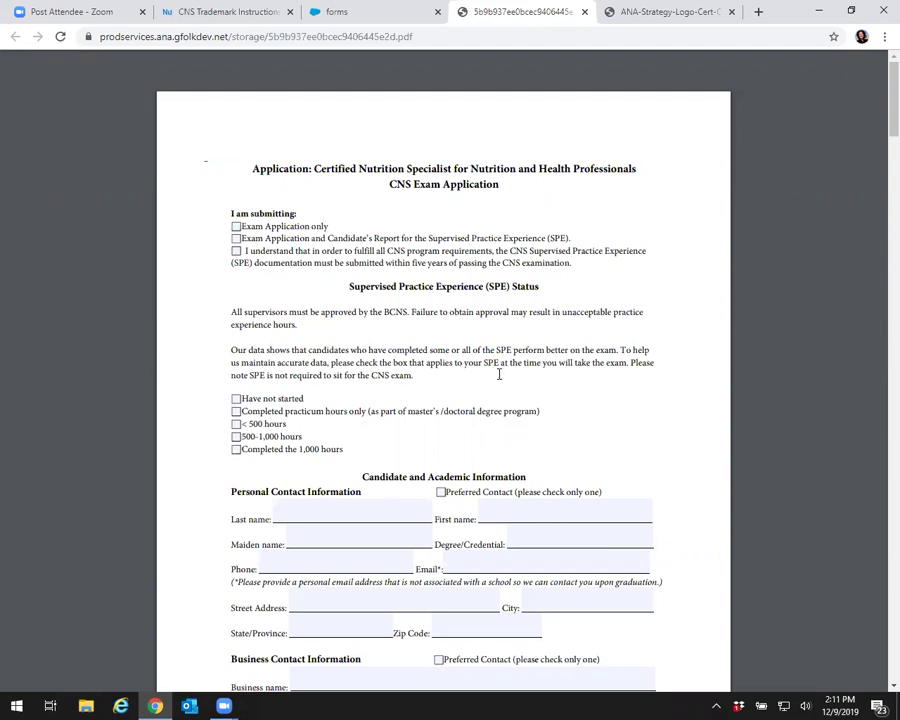
# Switch back to the Certificant & Candidate Forms tab and begin uploading the completed exam application
pyautogui.click(200, 11)
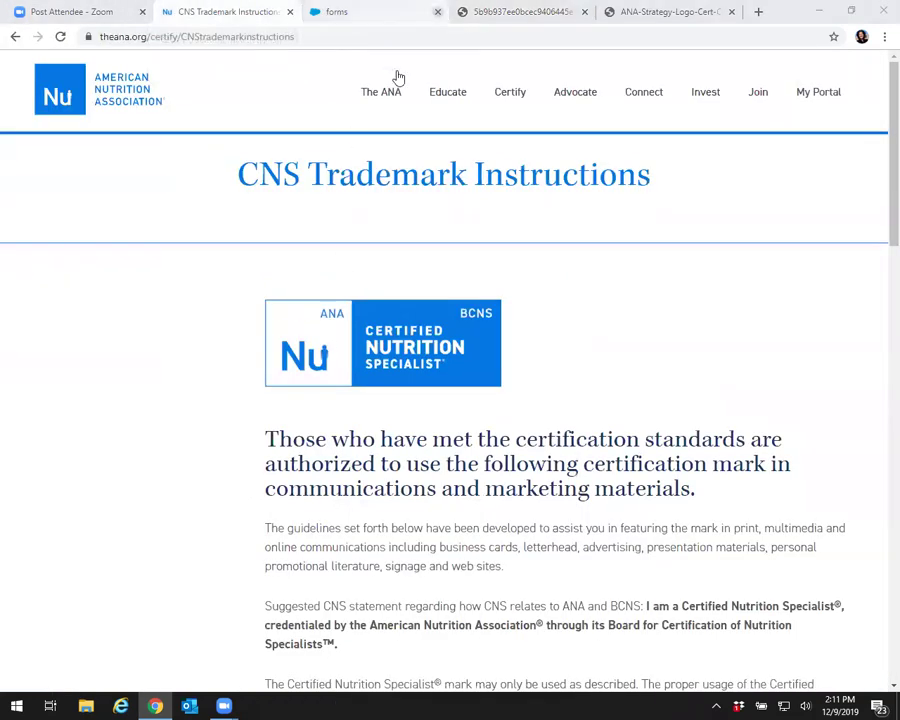
pyautogui.click(341, 8)
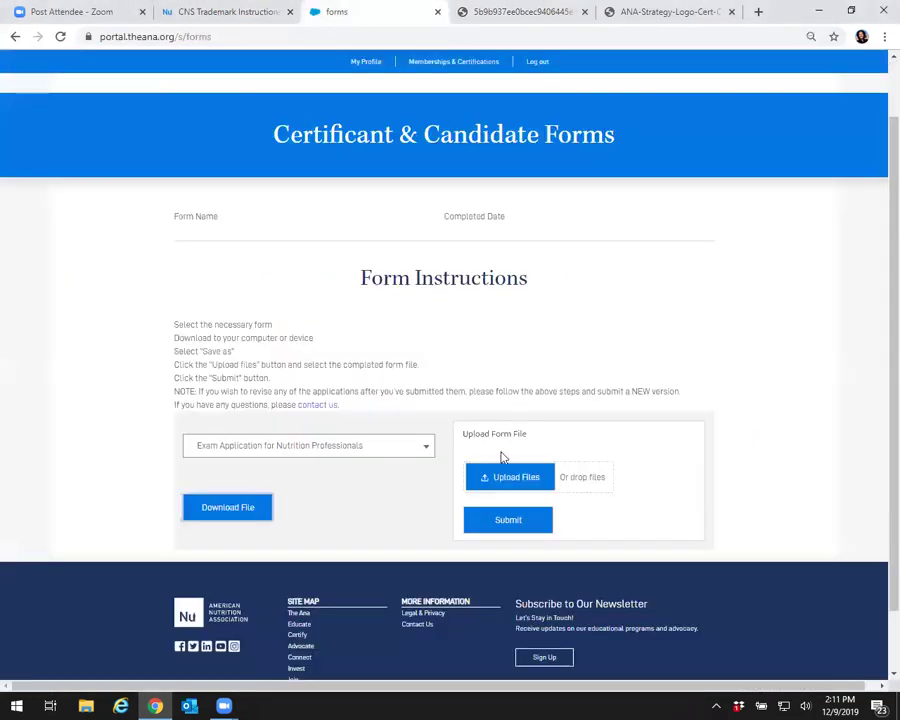
pyautogui.click(529, 485)
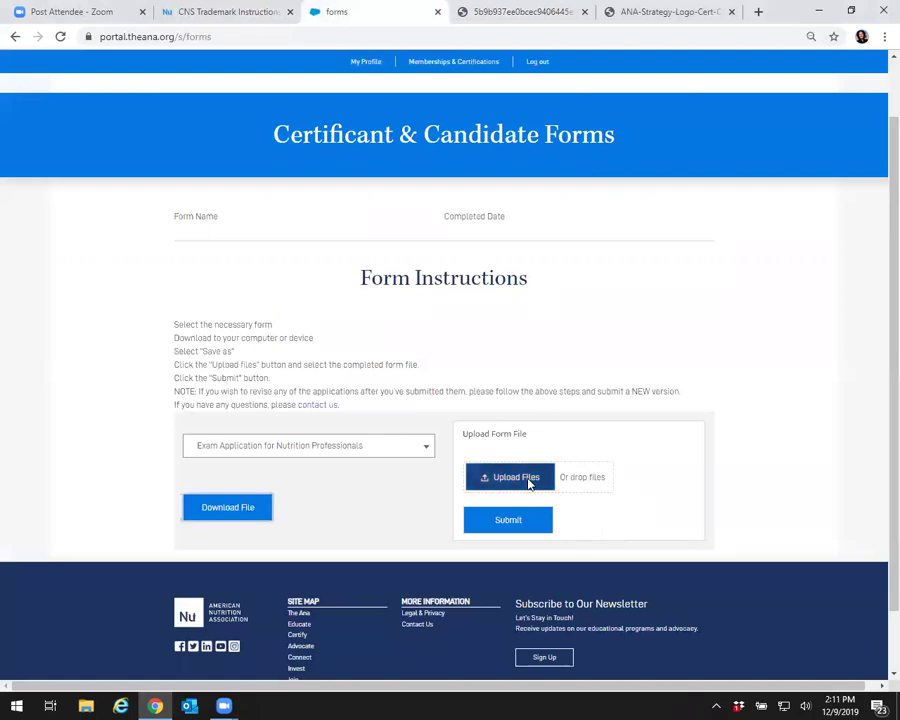